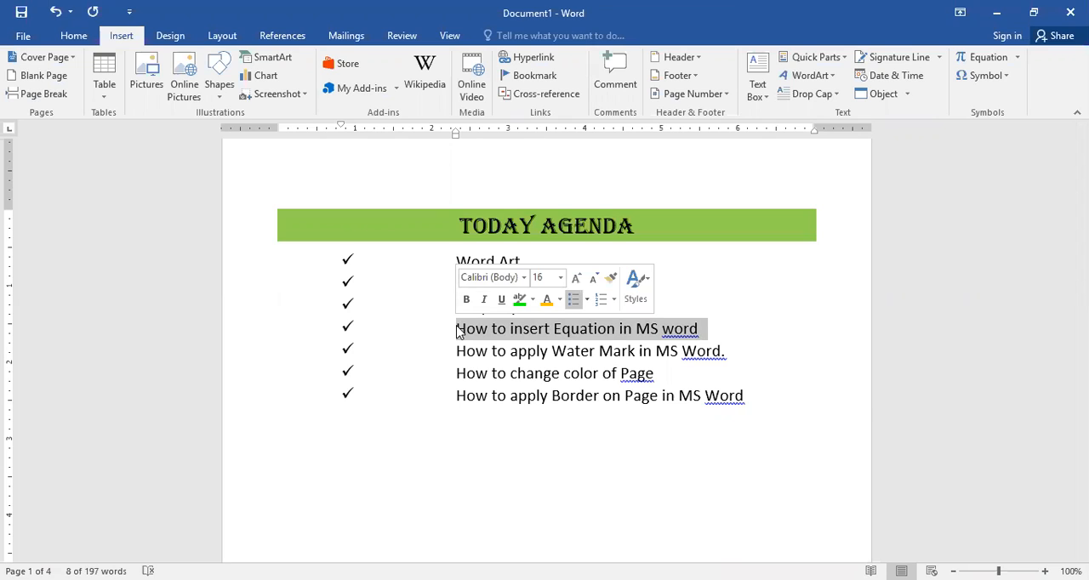
Step: Insert the built-in Binomial Theorem equation at the top of the blank third page
{"action": "left_click", "coordinate": [456, 332]}
{"action": "scroll", "coordinate": [457, 325], "scroll_direction": "down", "scroll_amount": 15}
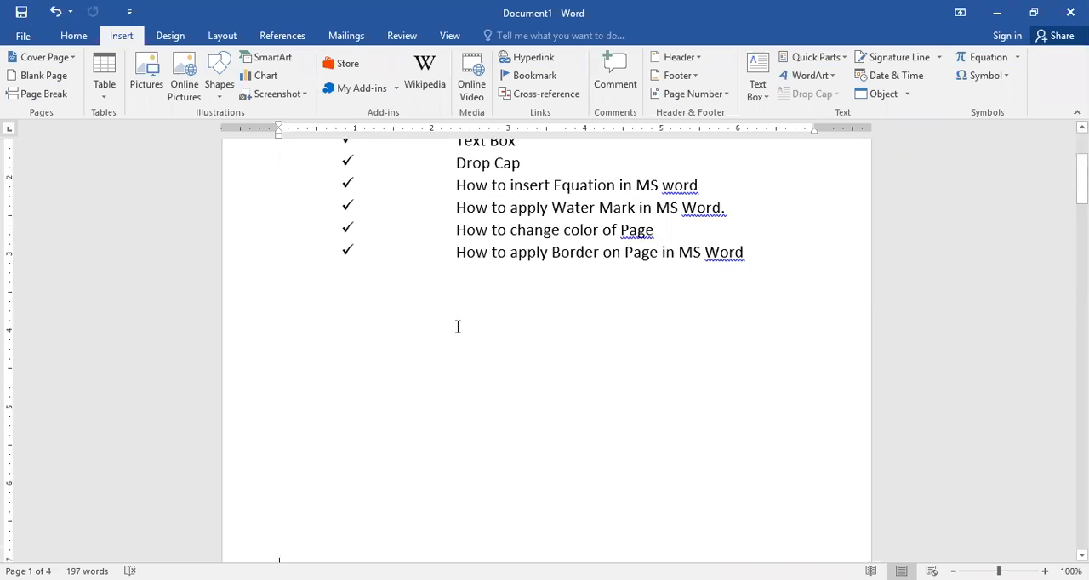
{"action": "scroll", "coordinate": [458, 326], "scroll_direction": "down", "scroll_amount": 5}
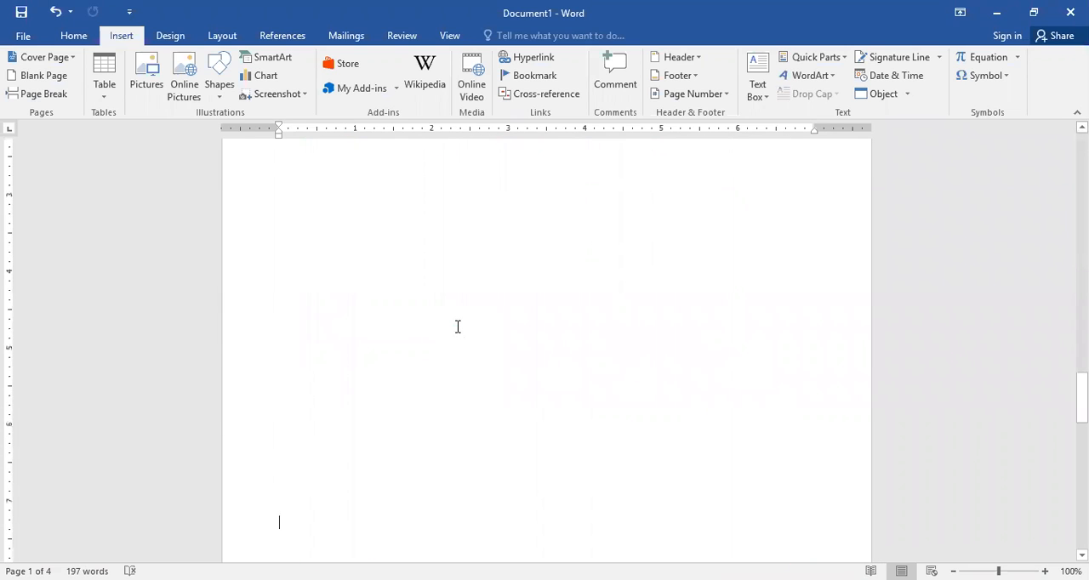
{"action": "scroll", "coordinate": [458, 327], "scroll_direction": "up", "scroll_amount": 3}
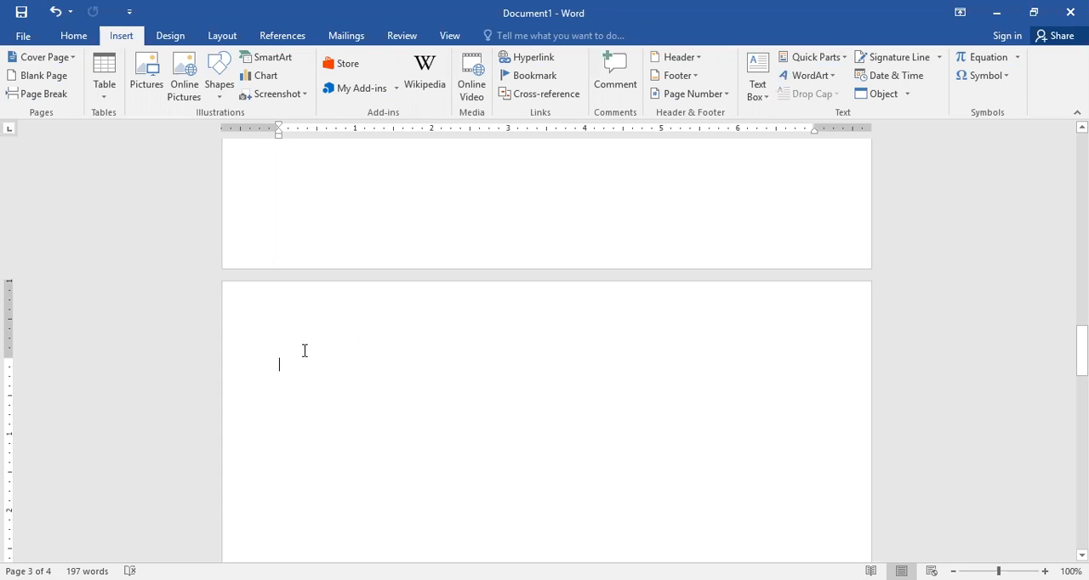
{"action": "left_click", "coordinate": [73, 35]}
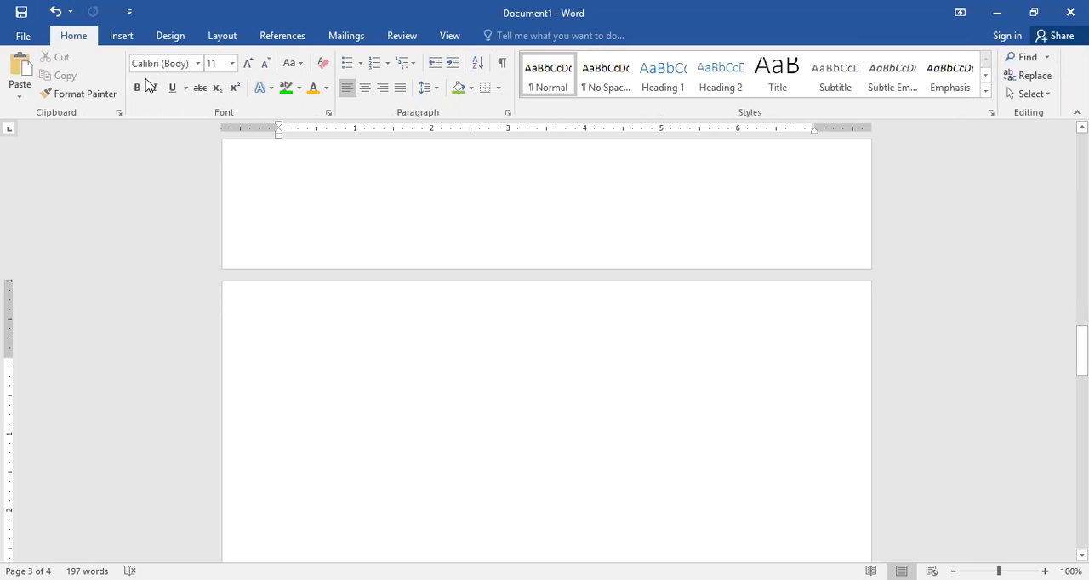
{"action": "left_click", "coordinate": [122, 37]}
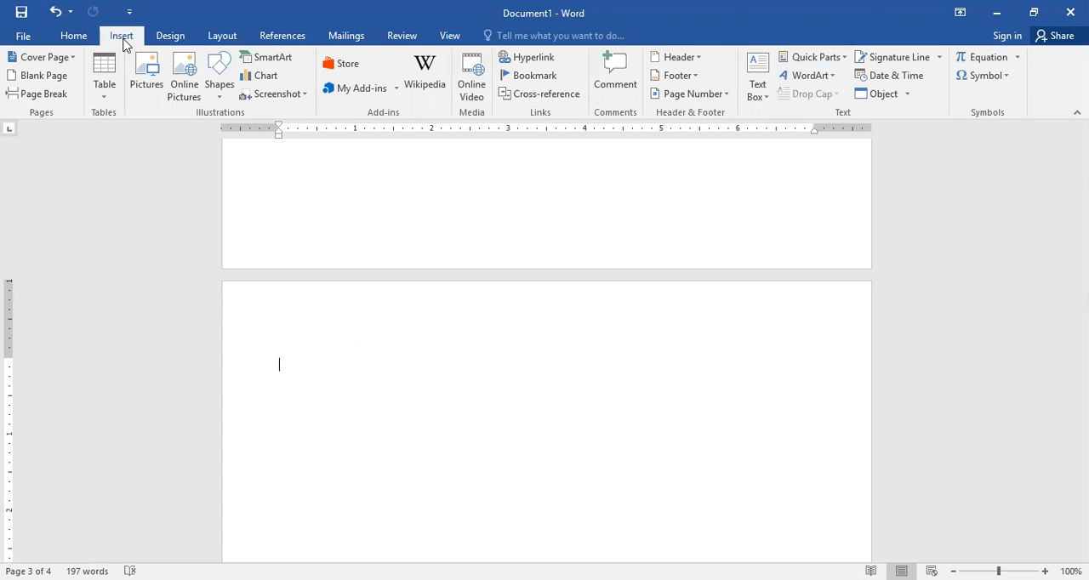
{"action": "left_click", "coordinate": [1019, 58]}
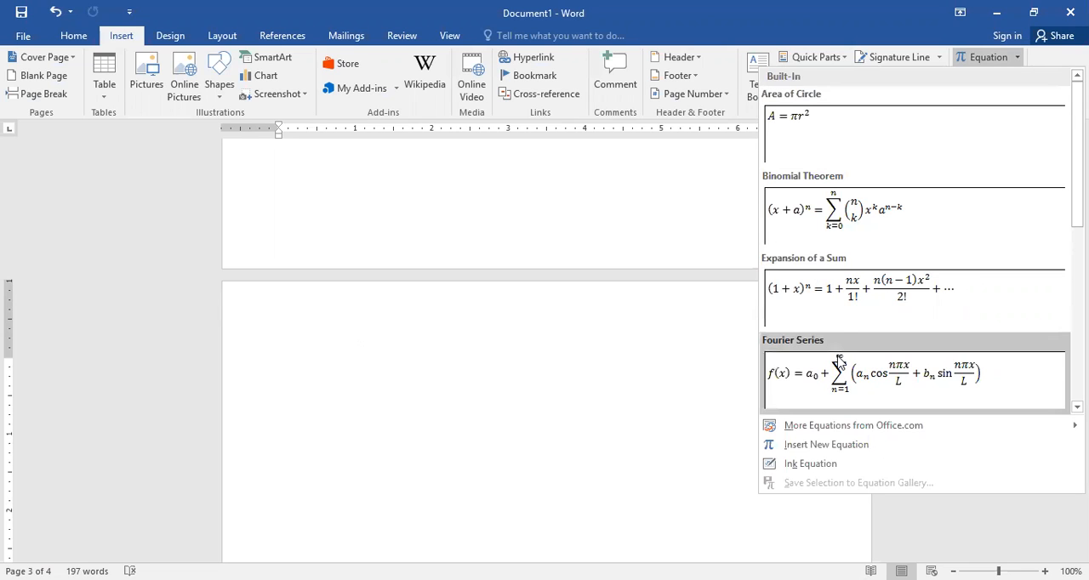
{"action": "left_click", "coordinate": [867, 223]}
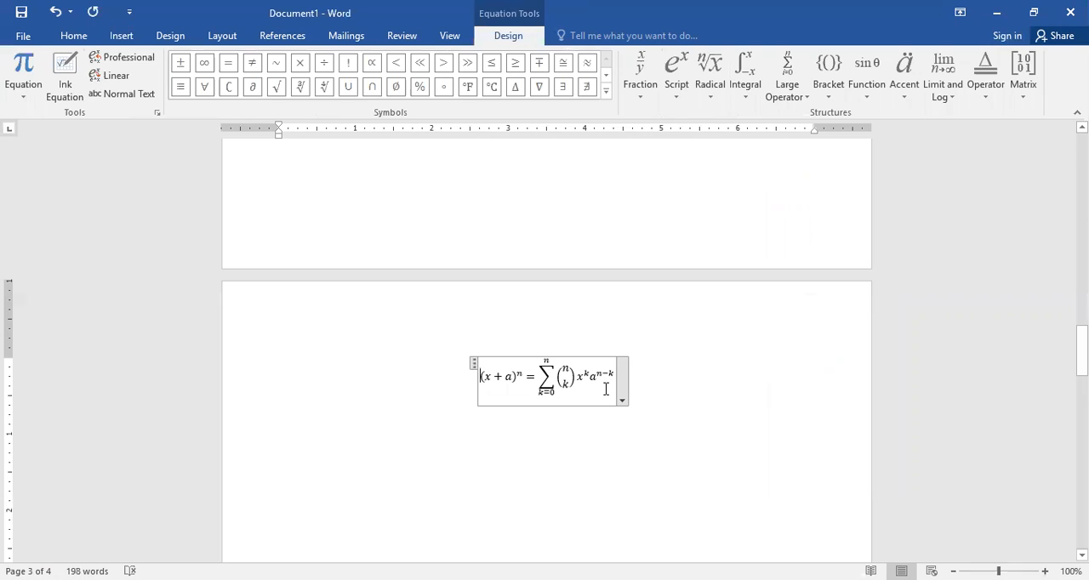
{"action": "double_click", "coordinate": [536, 375]}
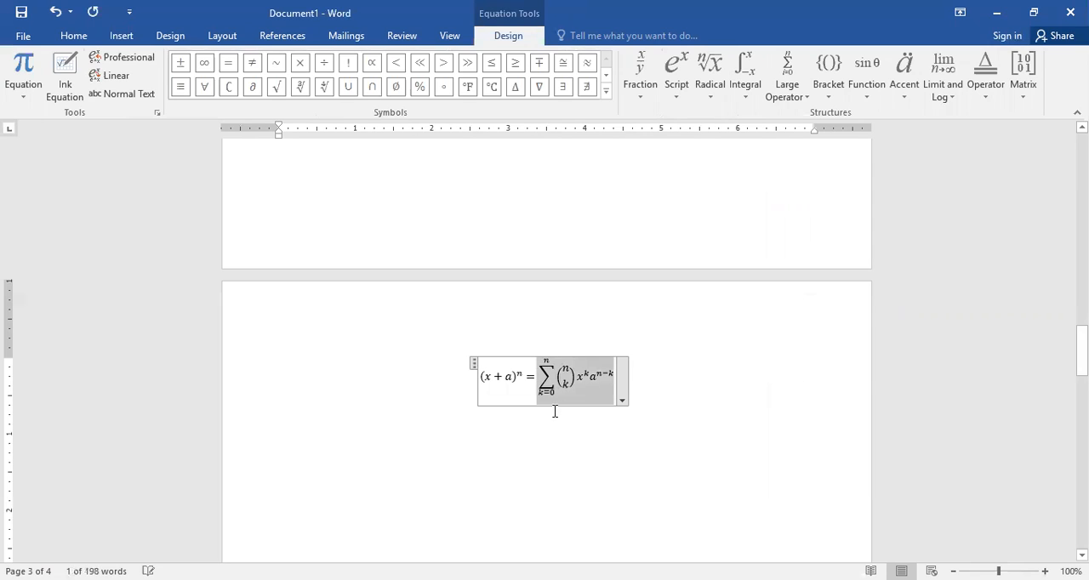
{"action": "left_click", "coordinate": [541, 450]}
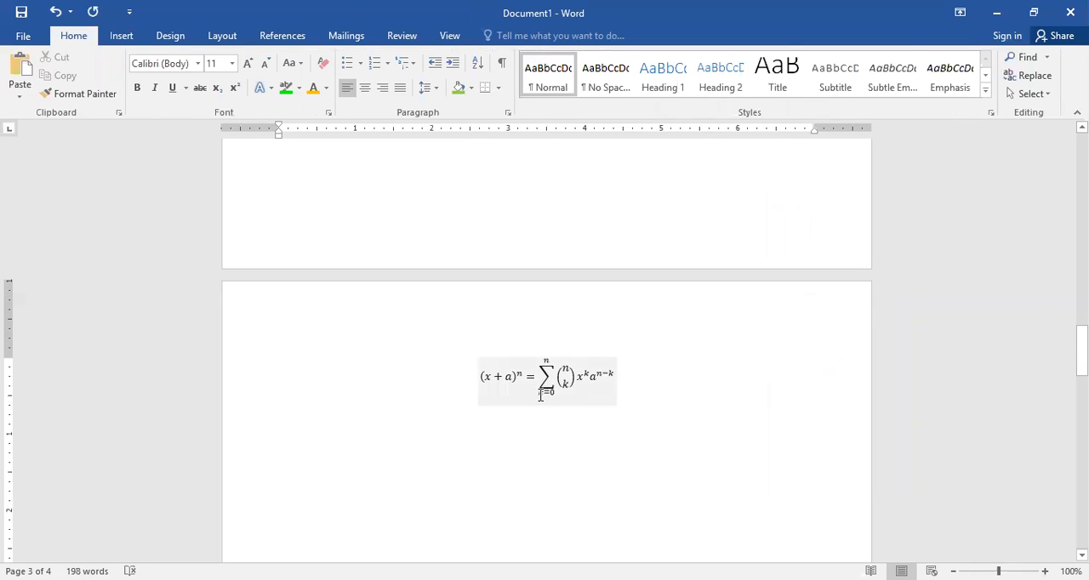
{"action": "left_click", "coordinate": [540, 395]}
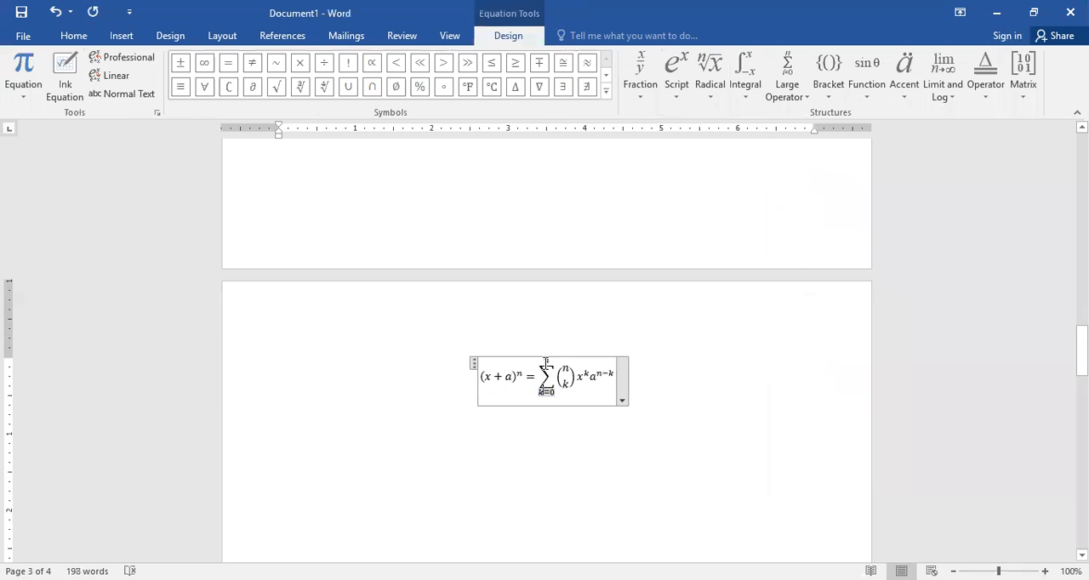
{"action": "double_click", "coordinate": [545, 362]}
Step: Insert a new blank equation on the line below the Binomial Theorem equation
{"action": "left_click", "coordinate": [575, 440]}
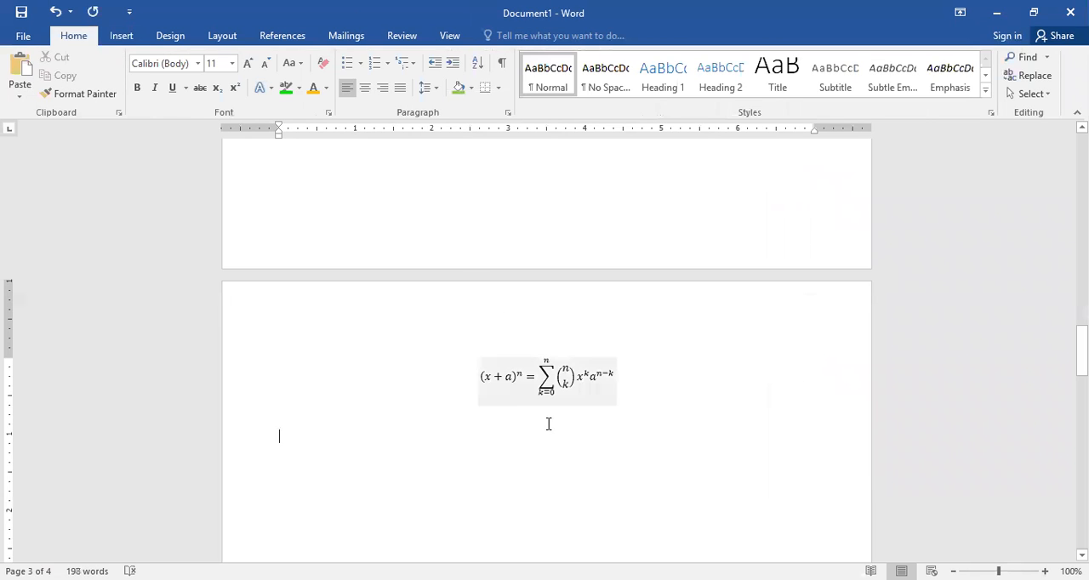
{"action": "left_click", "coordinate": [121, 35]}
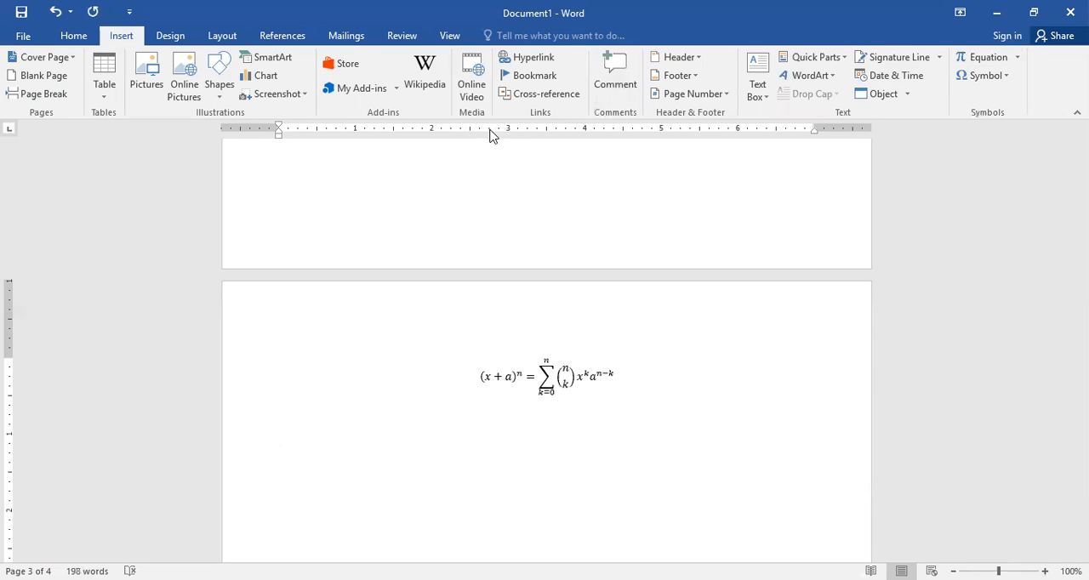
{"action": "left_click", "coordinate": [1018, 57]}
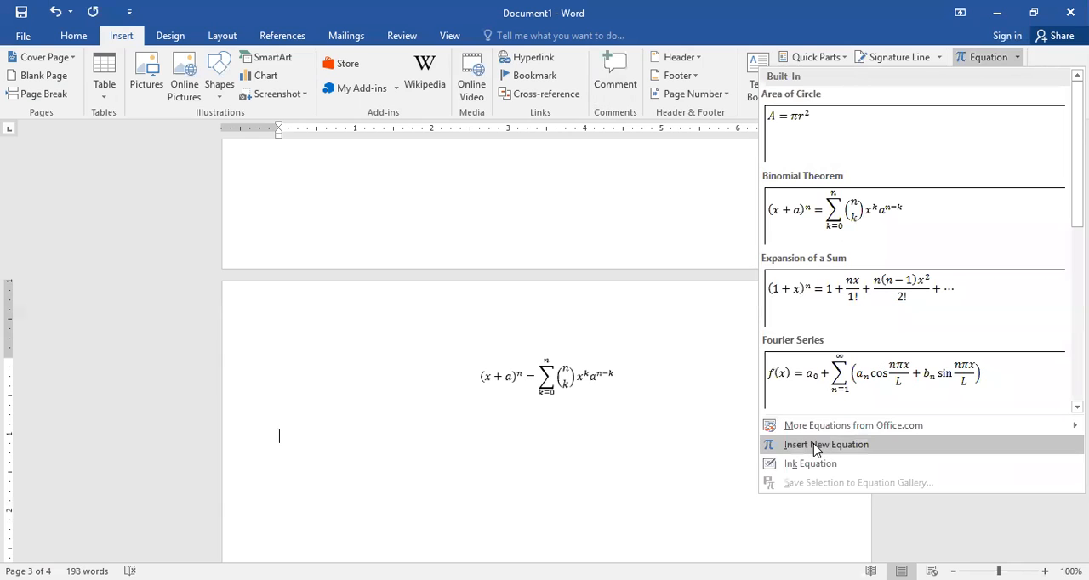
{"action": "left_click", "coordinate": [861, 451]}
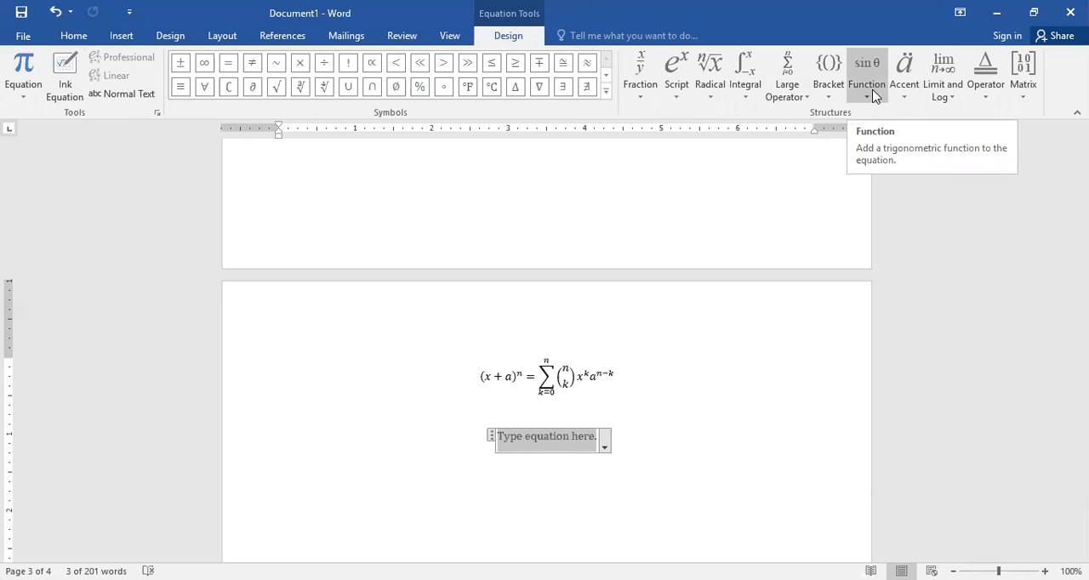
Step: Add a stacked fraction to the new equation with 2 as numerator and 3 as denominator
{"action": "left_click", "coordinate": [644, 107]}
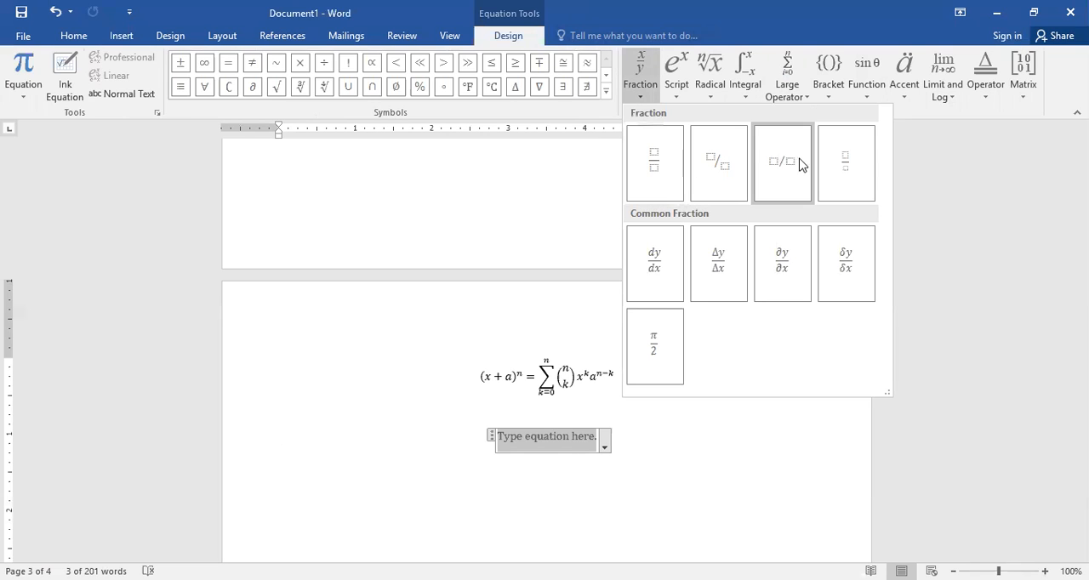
{"action": "left_click", "coordinate": [658, 186]}
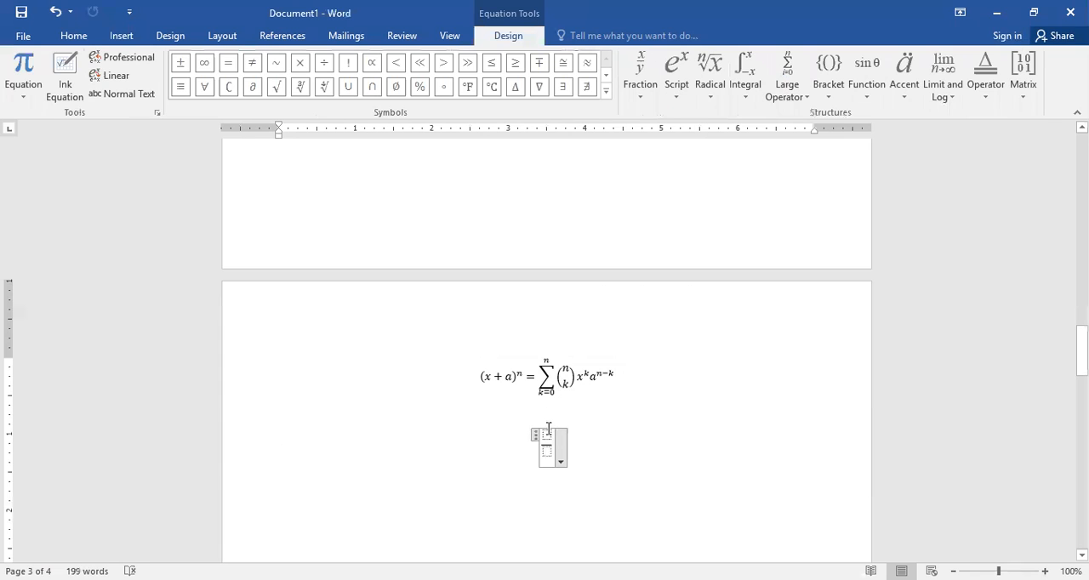
{"action": "left_click", "coordinate": [547, 434]}
{"action": "type", "text": "2"}
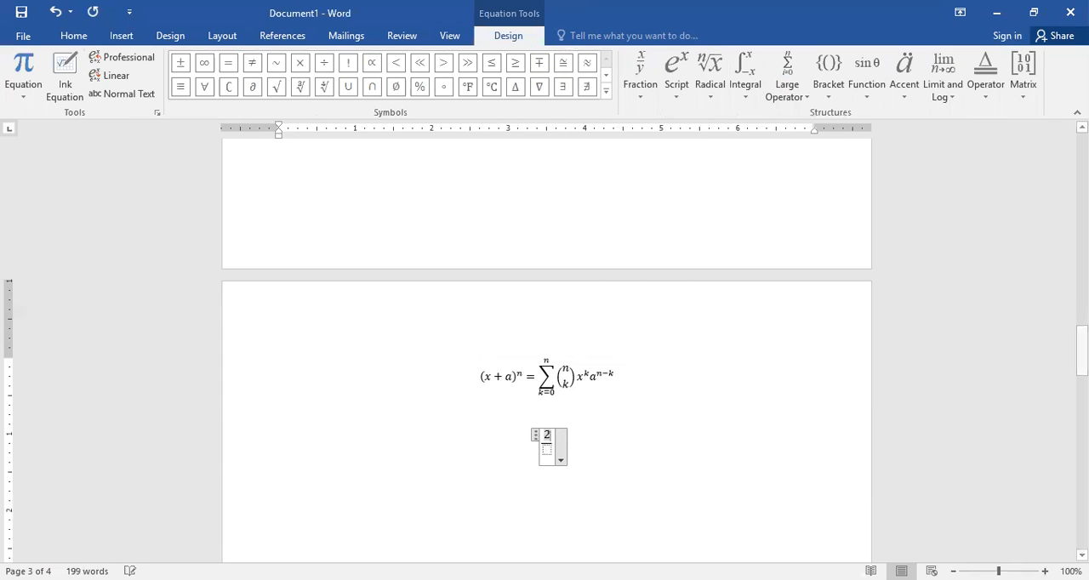
{"action": "key", "text": "Down"}
{"action": "type", "text": "3"}
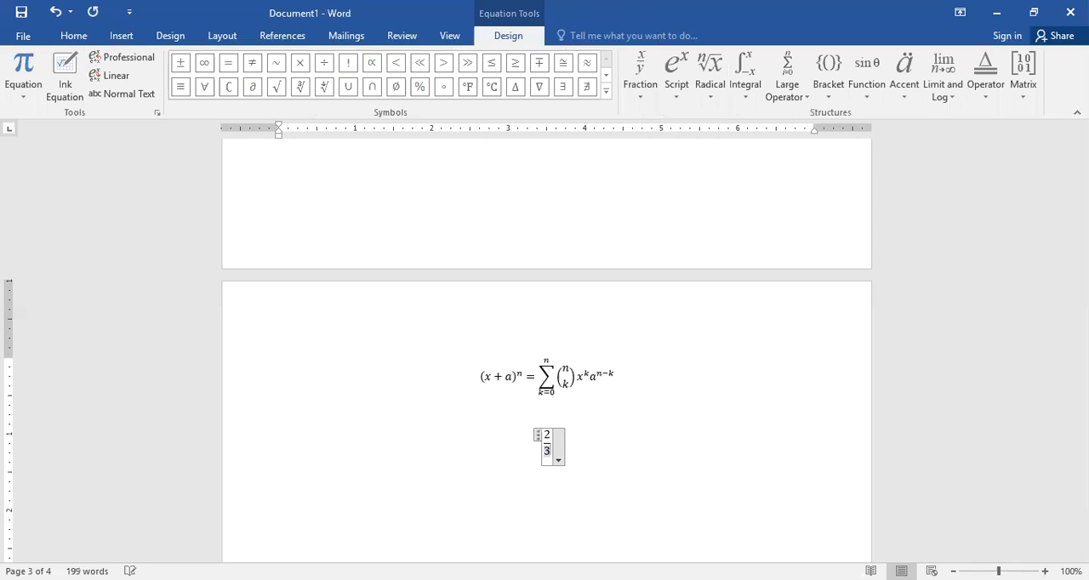
{"action": "left_click", "coordinate": [598, 440]}
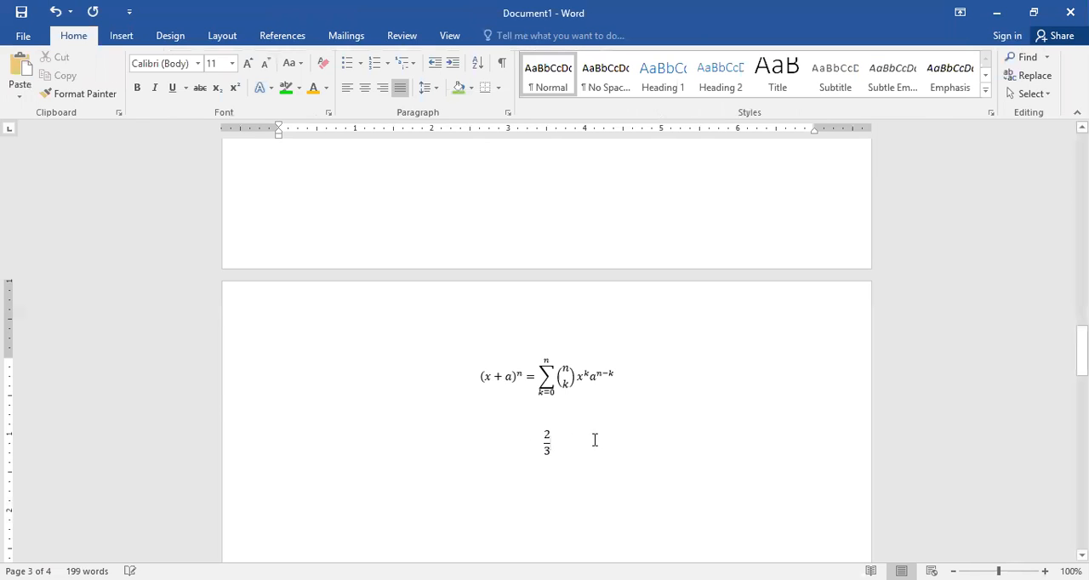
Step: Type the plain text 2/3 on the line below the fraction equation
{"action": "left_click", "coordinate": [335, 465]}
{"action": "type", "text": "2/3"}
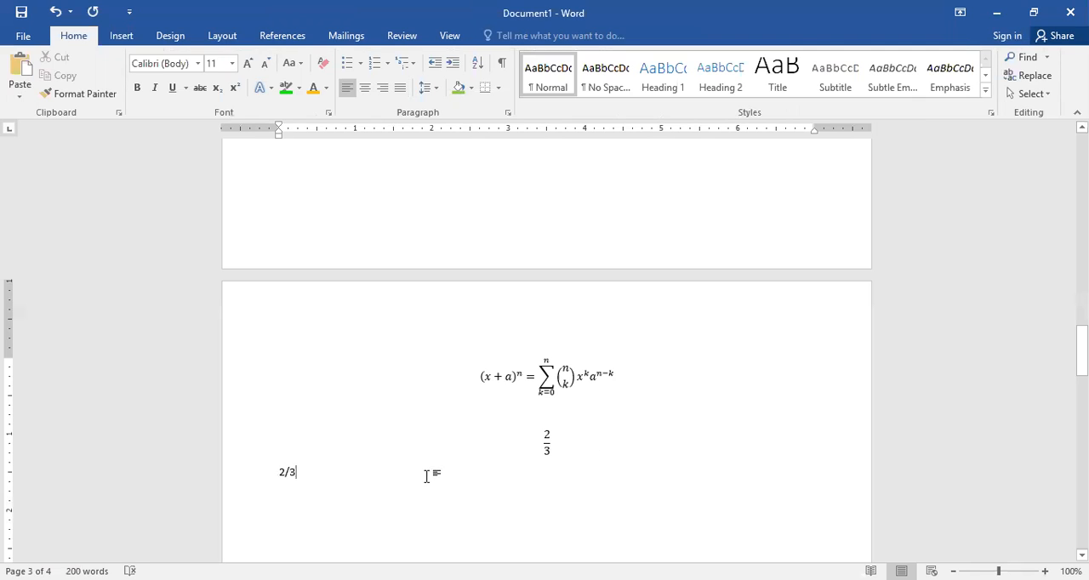
{"action": "double_click", "coordinate": [285, 475]}
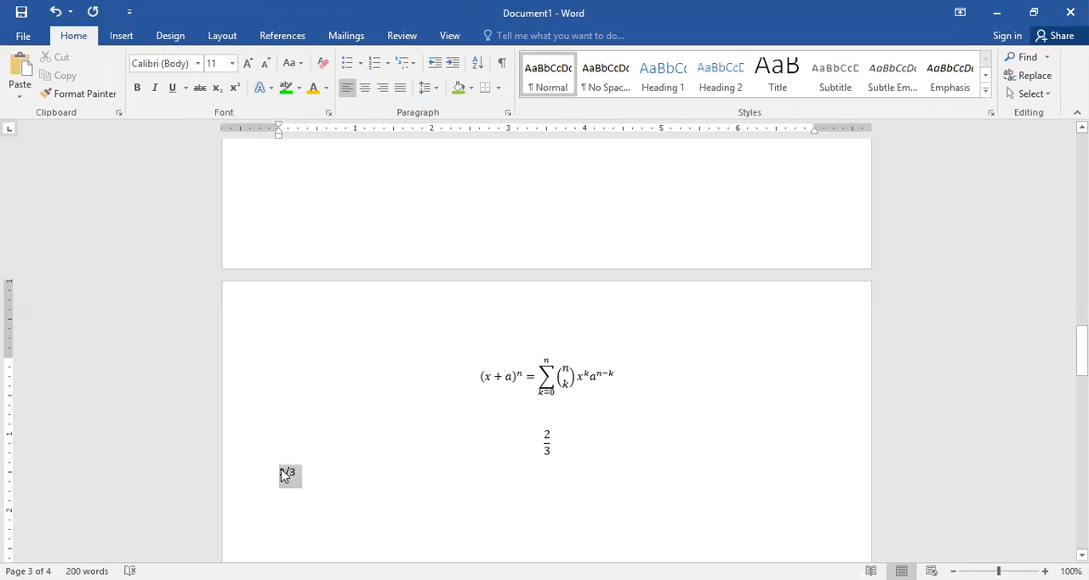
{"action": "left_click", "coordinate": [544, 446]}
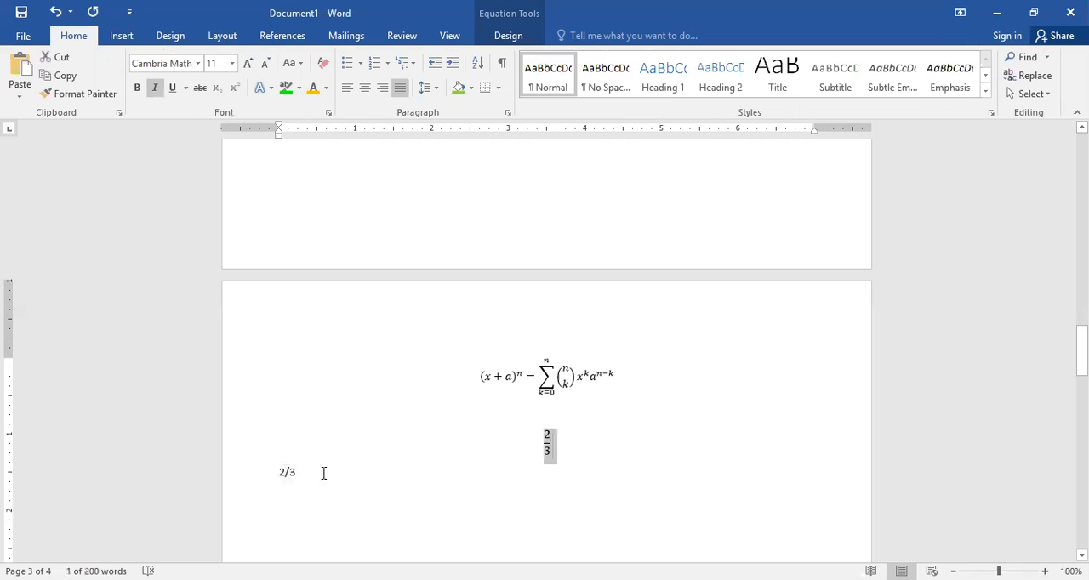
{"action": "double_click", "coordinate": [289, 474]}
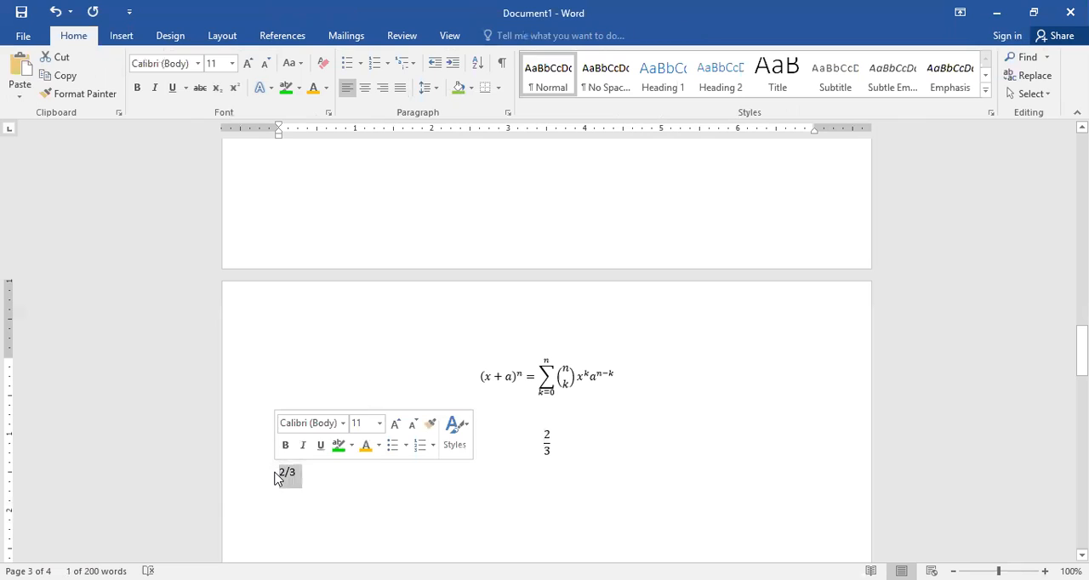
{"action": "left_click", "coordinate": [525, 483]}
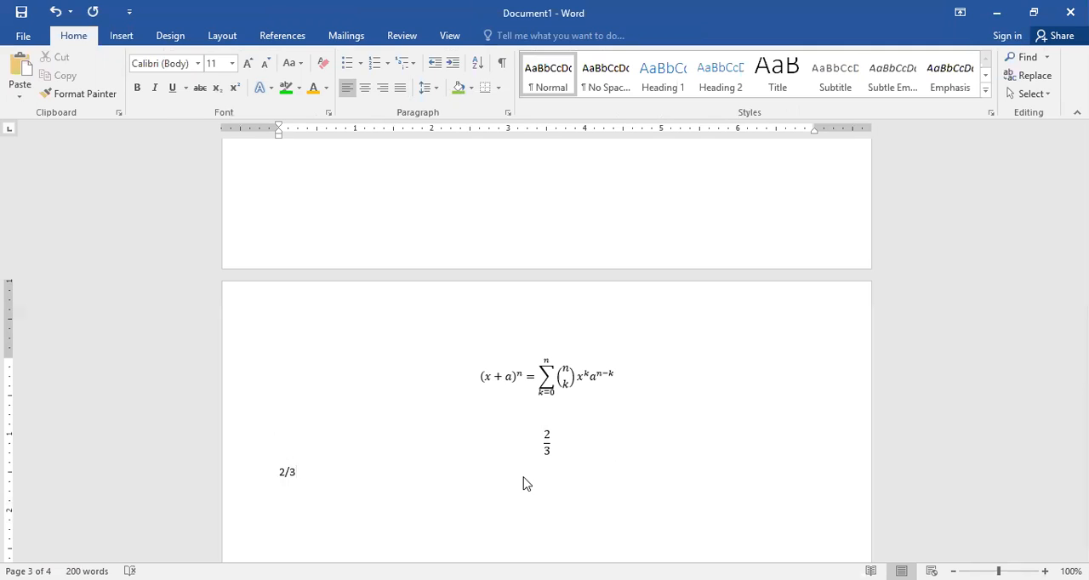
Step: Try to add a plus sign after the 2/3 fraction in the equation
{"action": "left_click", "coordinate": [549, 446]}
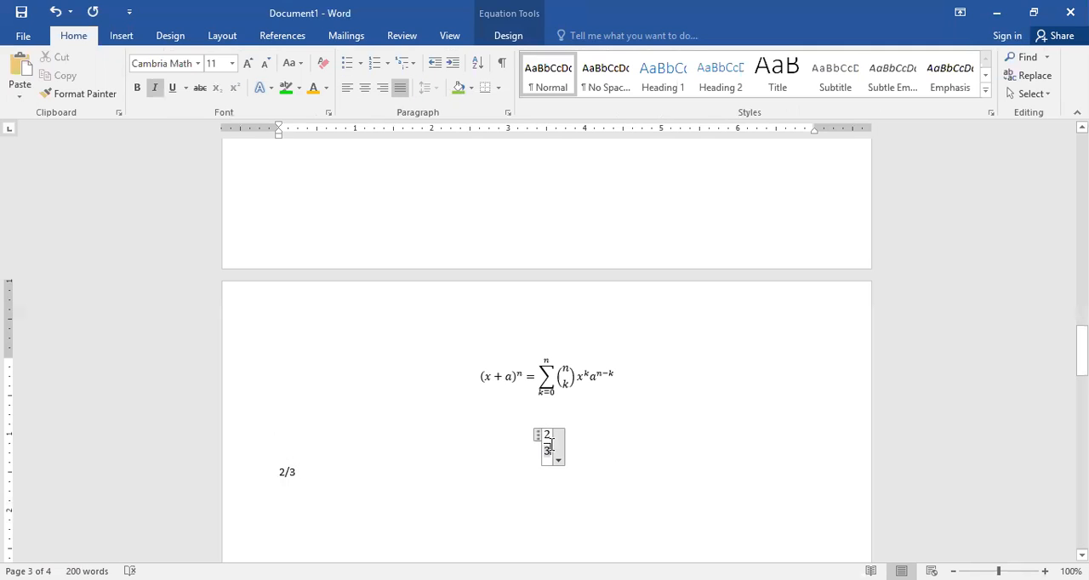
{"action": "left_click", "coordinate": [548, 441]}
{"action": "left_click", "coordinate": [548, 447]}
{"action": "key", "text": "Right"}
{"action": "key", "text": "Right"}
{"action": "type", "text": "+"}
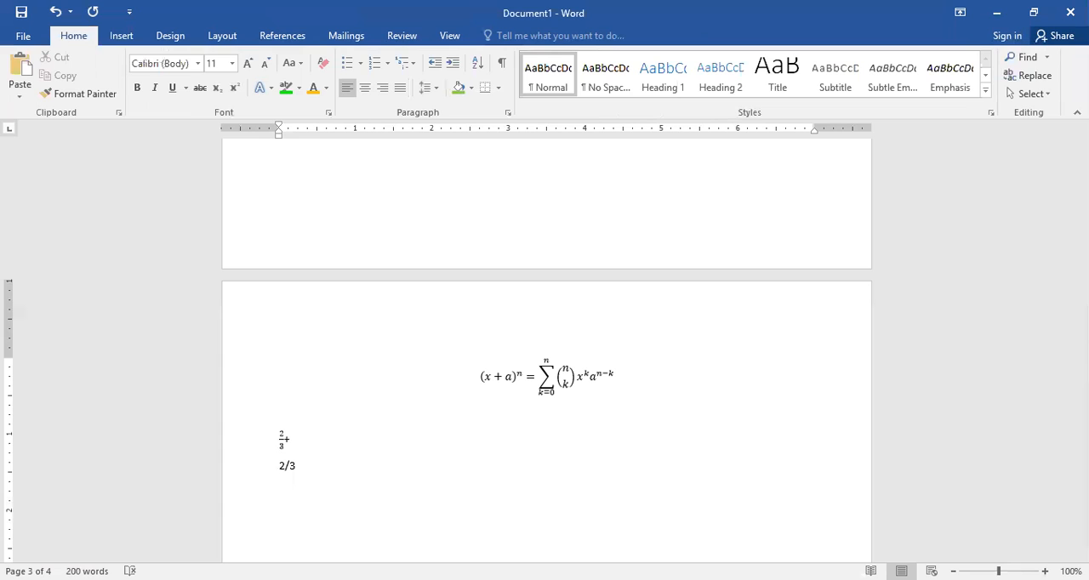
Step: Delete the misplaced plus sign next to the fraction equation
{"action": "left_click", "coordinate": [284, 443]}
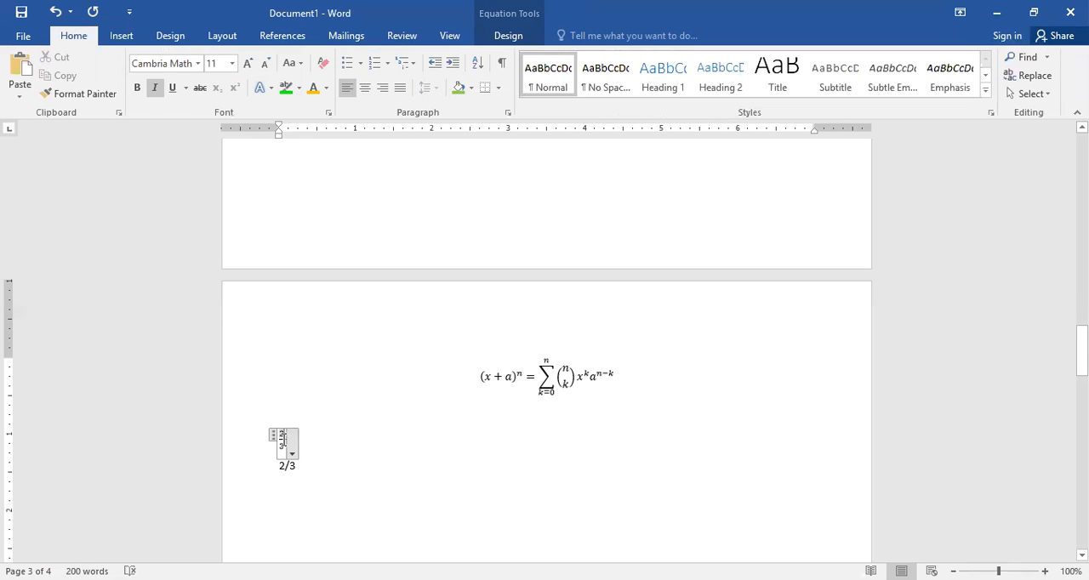
{"action": "key", "text": "Down"}
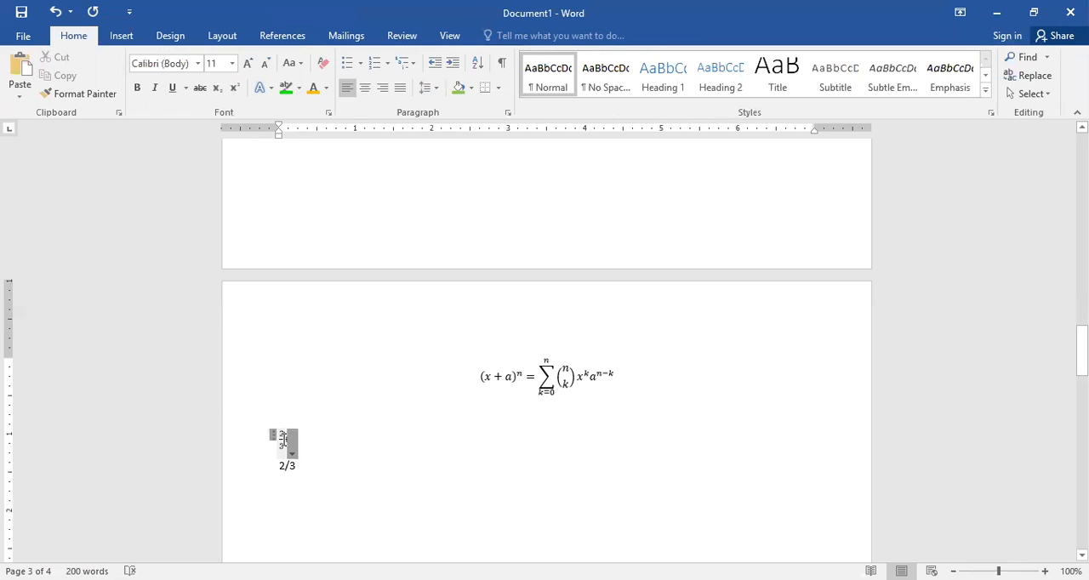
{"action": "left_click", "coordinate": [284, 439]}
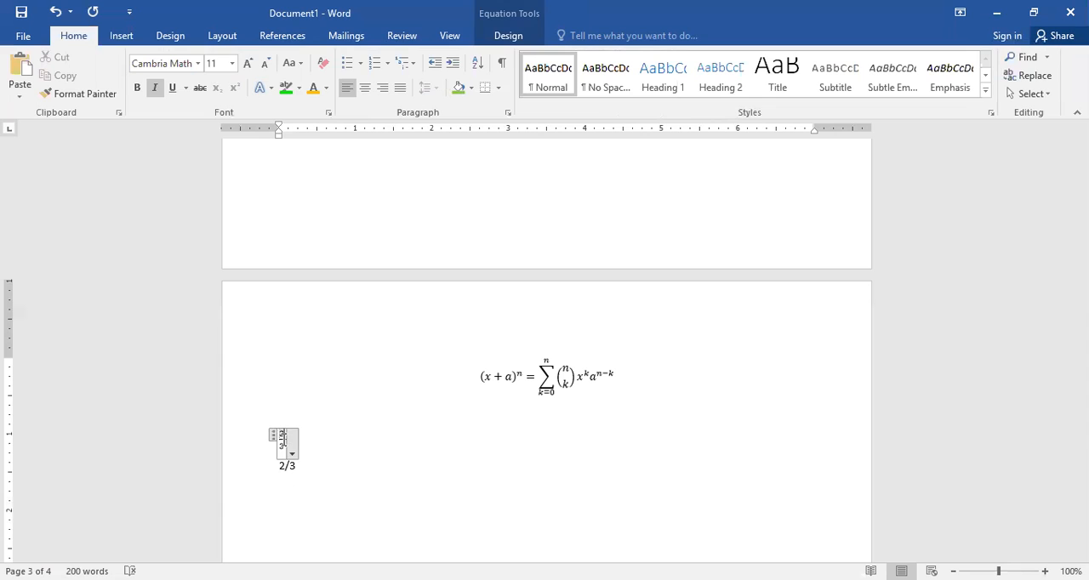
{"action": "left_click", "coordinate": [375, 450]}
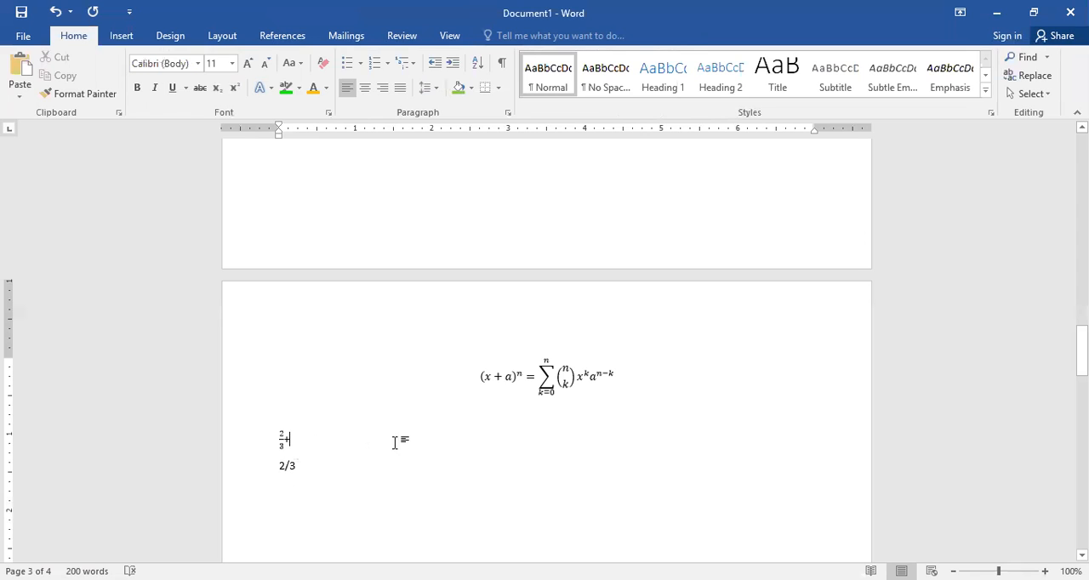
{"action": "key", "text": "BackSpace"}
{"action": "key", "text": "BackSpace"}
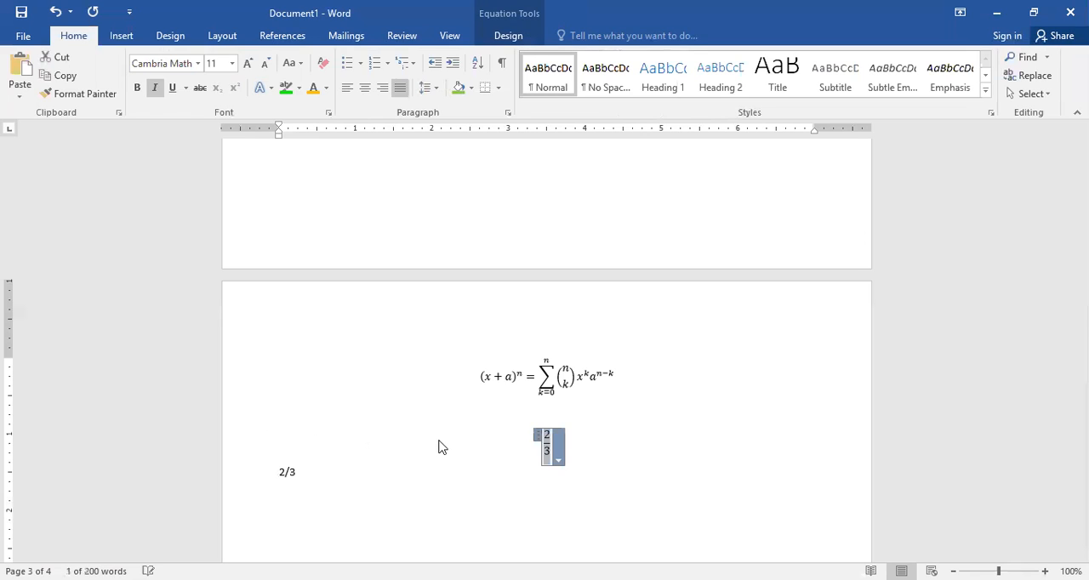
Step: Add a plus sign after the fraction, then insert a radical with degree and enter 125 under the root
{"action": "left_click", "coordinate": [439, 444]}
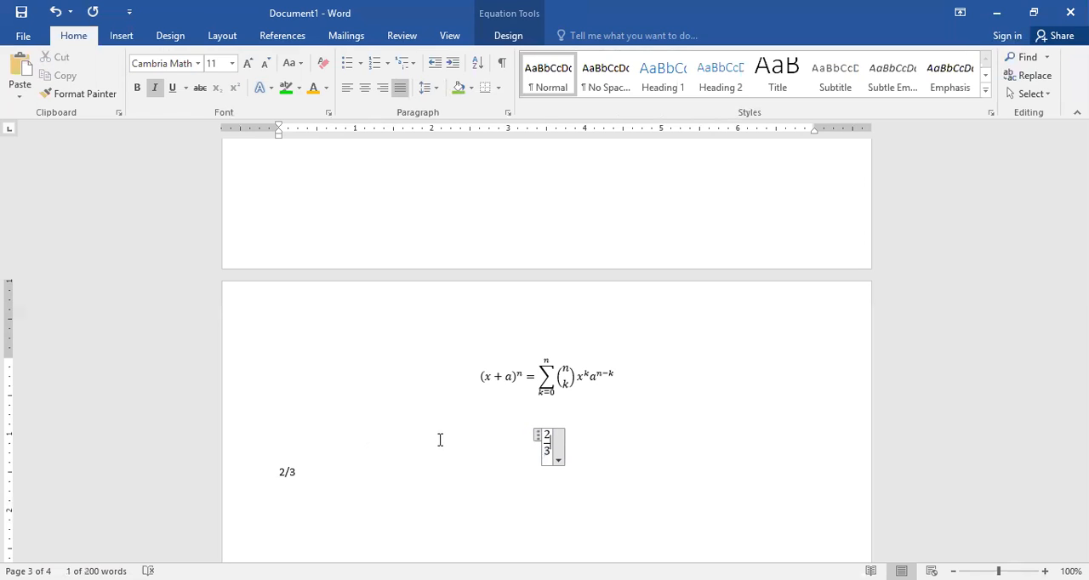
{"action": "type", "text": "+"}
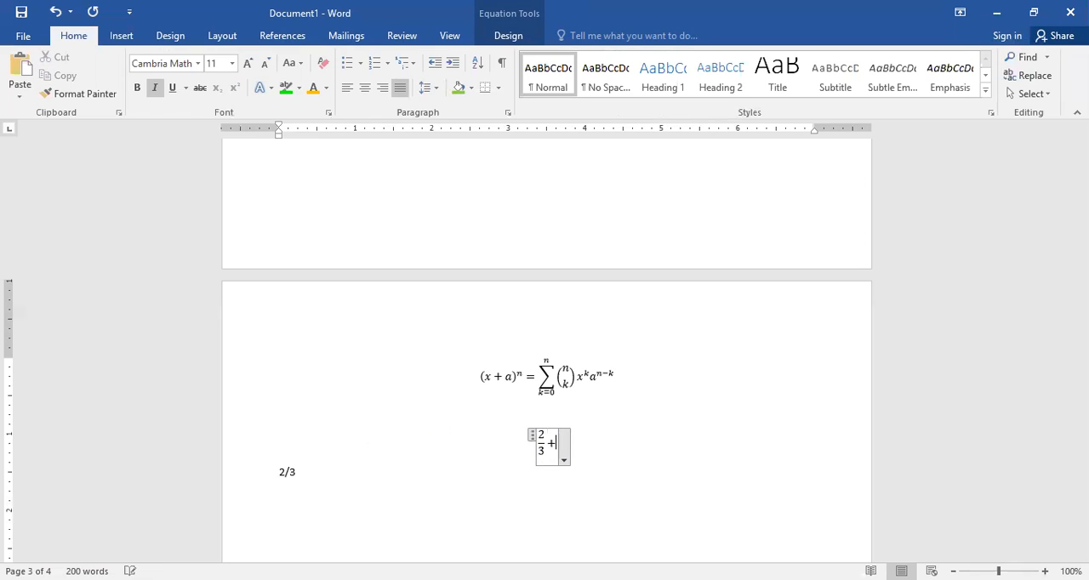
{"action": "left_click", "coordinate": [508, 9]}
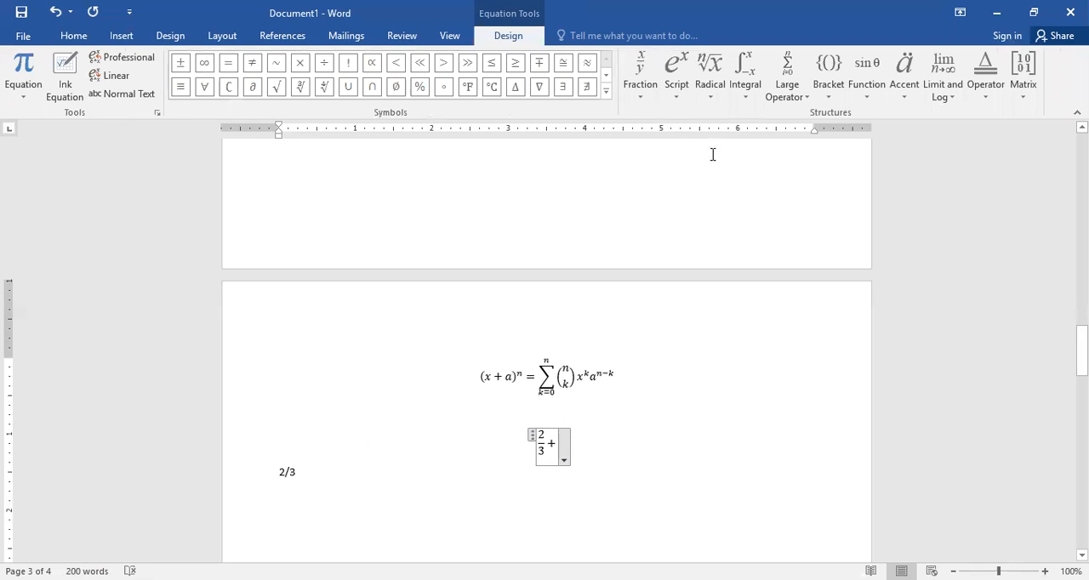
{"action": "left_click", "coordinate": [709, 94]}
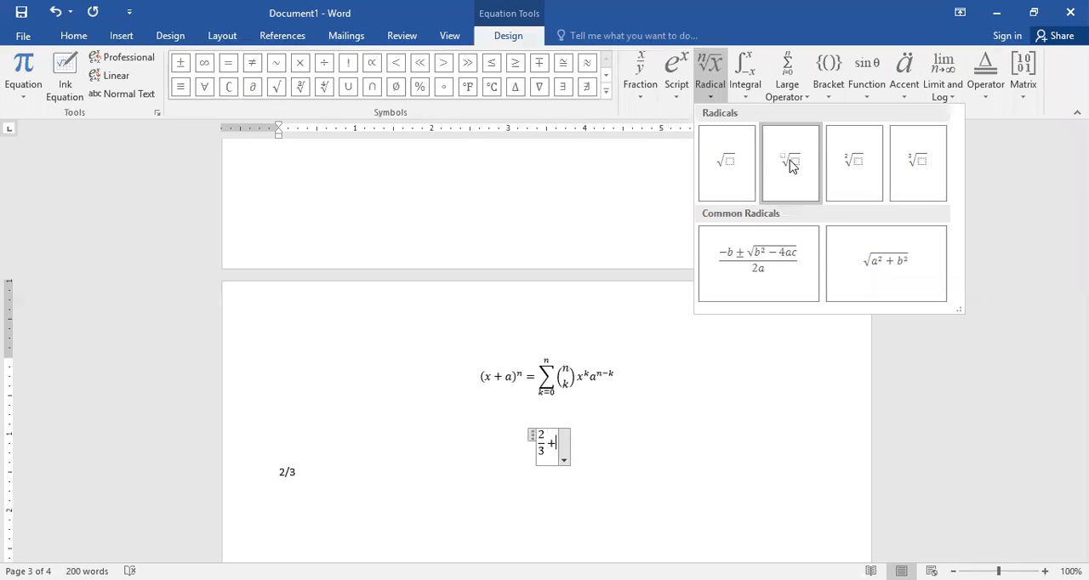
{"action": "left_click", "coordinate": [790, 162]}
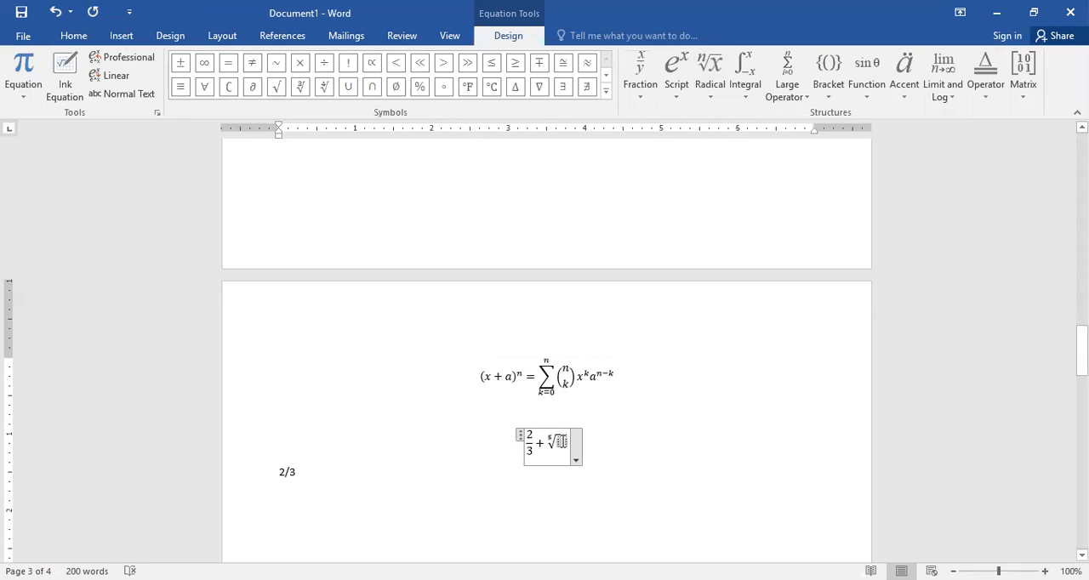
{"action": "type", "text": "125"}
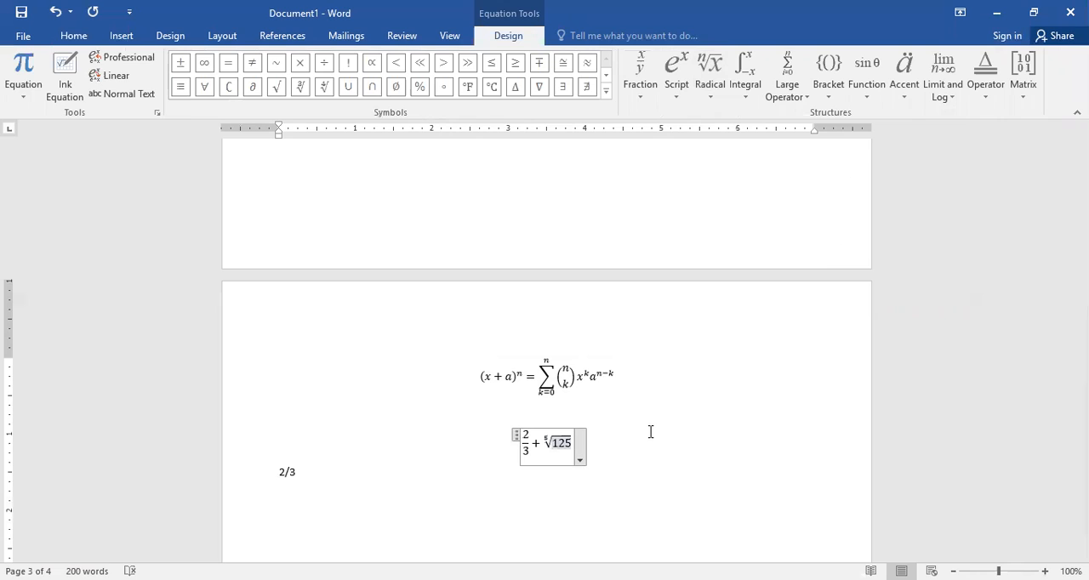
Step: Add a minus sign after the radical, placing it outside the root rather than inside
{"action": "type", "text": "-"}
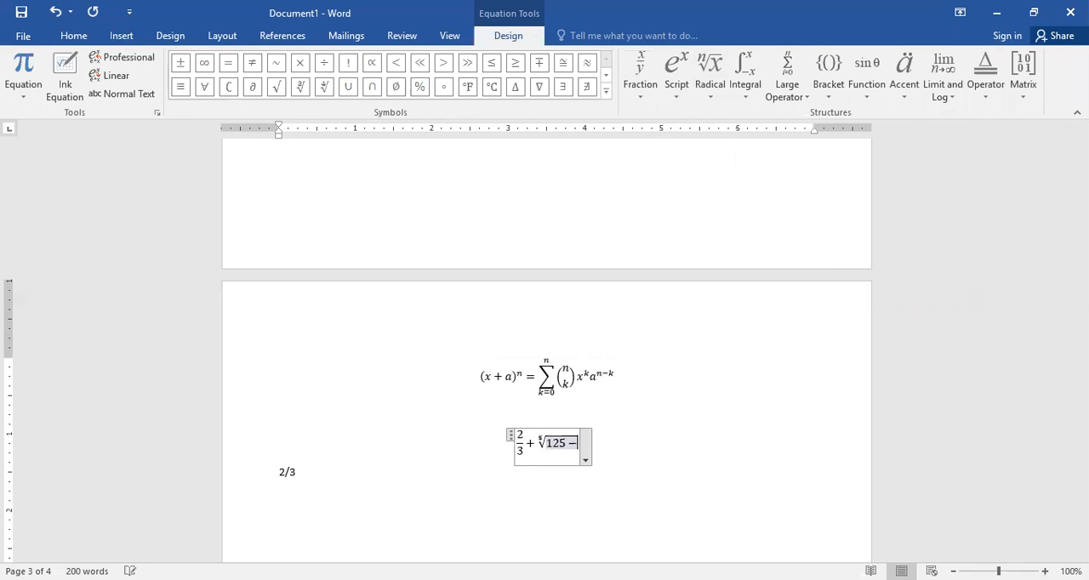
{"action": "key", "text": "BackSpace"}
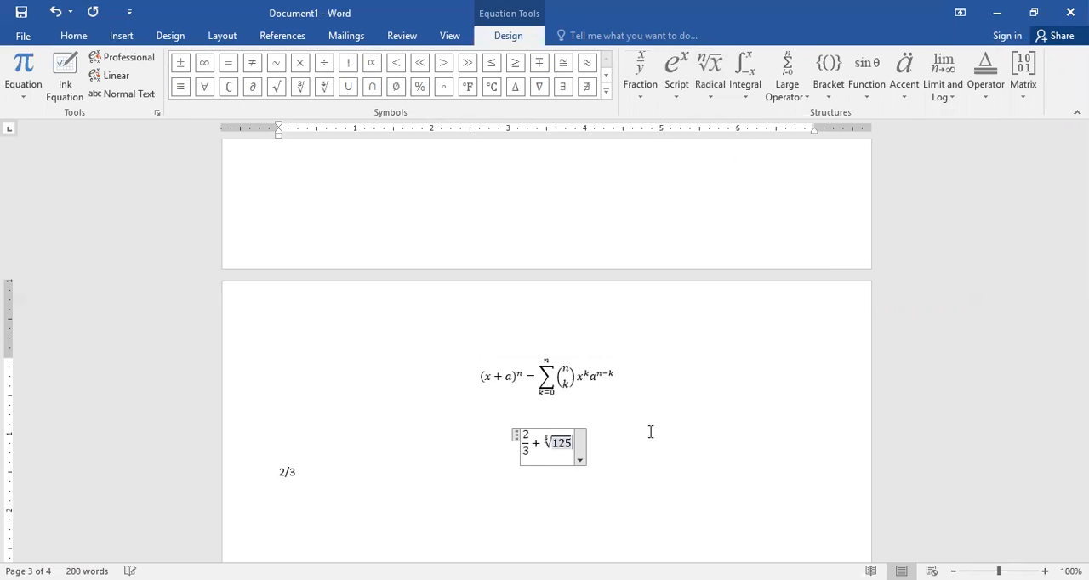
{"action": "key", "text": "Right"}
{"action": "type", "text": "-"}
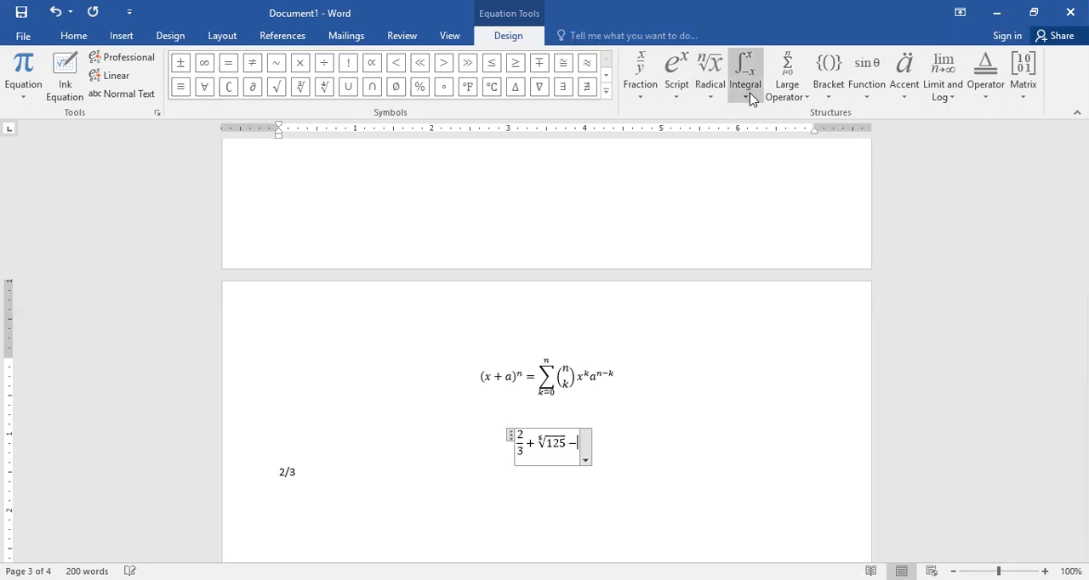
Step: Insert the inverse cosine function cos⁻¹ with argument x, followed by a plus sign
{"action": "left_click", "coordinate": [829, 95]}
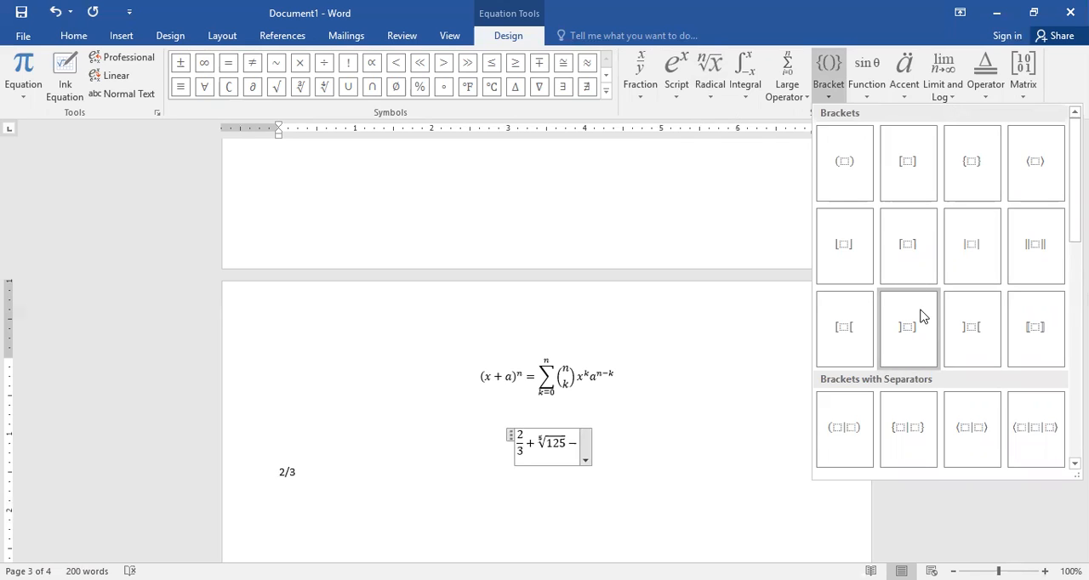
{"action": "left_click", "coordinate": [866, 84]}
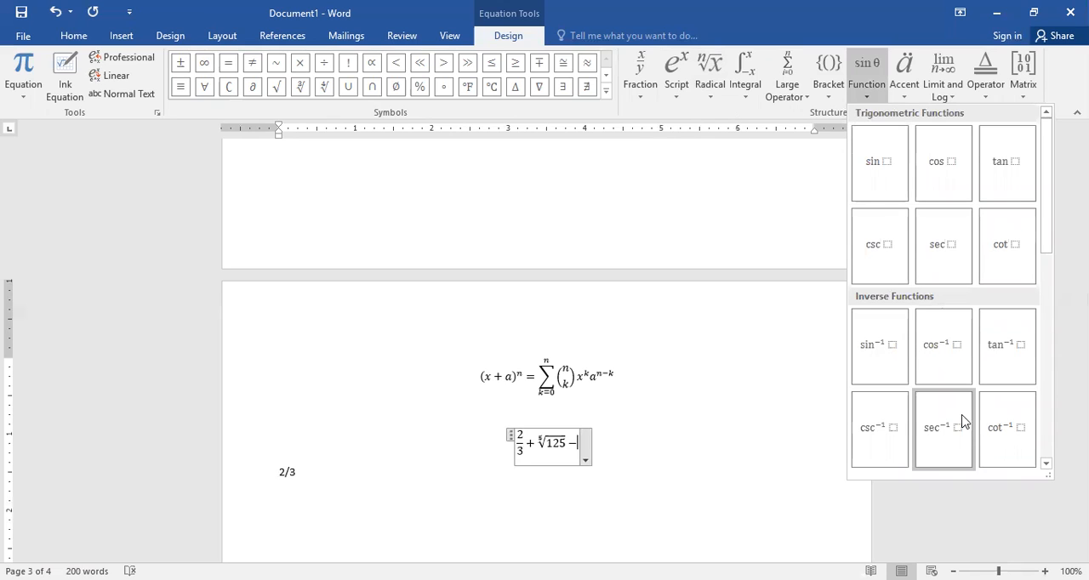
{"action": "left_click", "coordinate": [929, 359]}
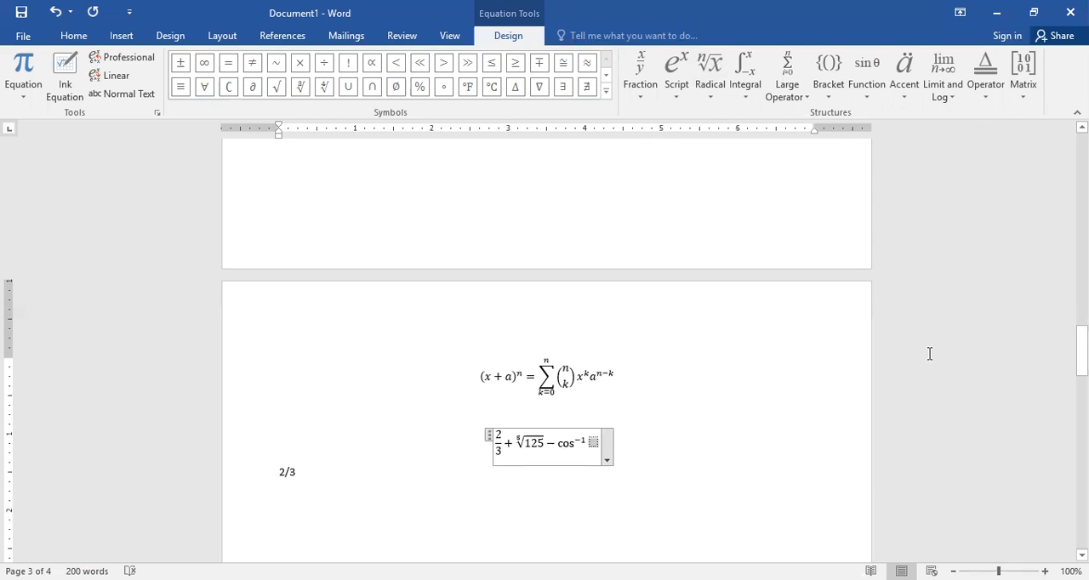
{"action": "type", "text": "x "}
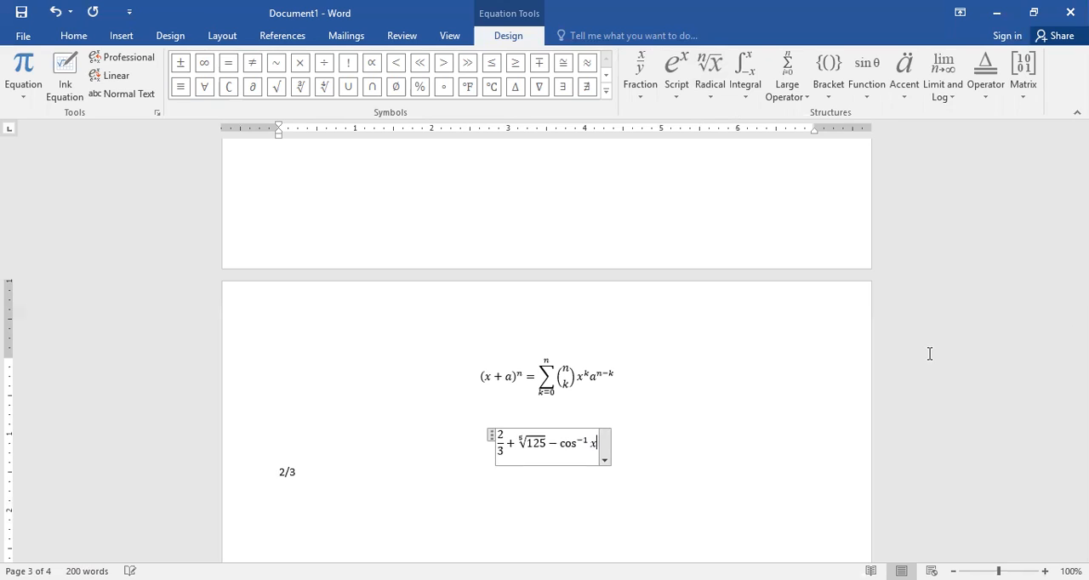
{"action": "type", "text": "+"}
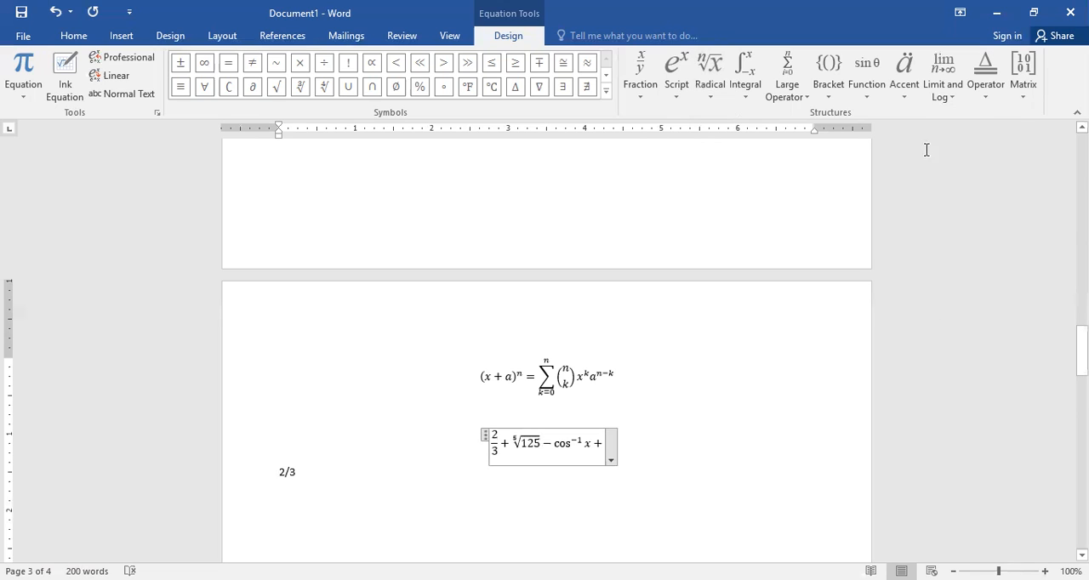
Step: Open the Accent structures to add an accented term to the equation
{"action": "left_click", "coordinate": [904, 89]}
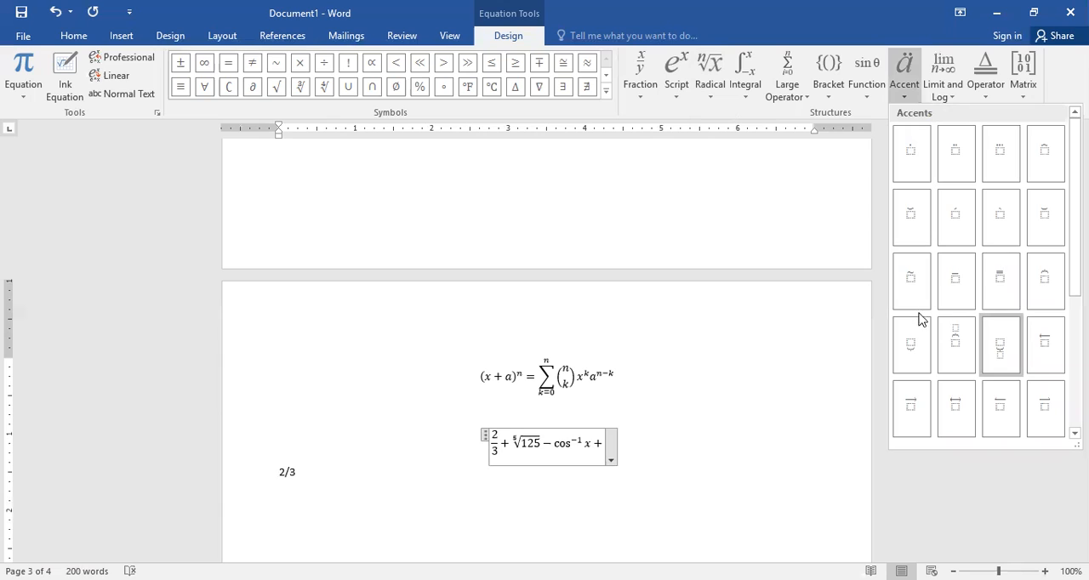
{"action": "left_click", "coordinate": [953, 100]}
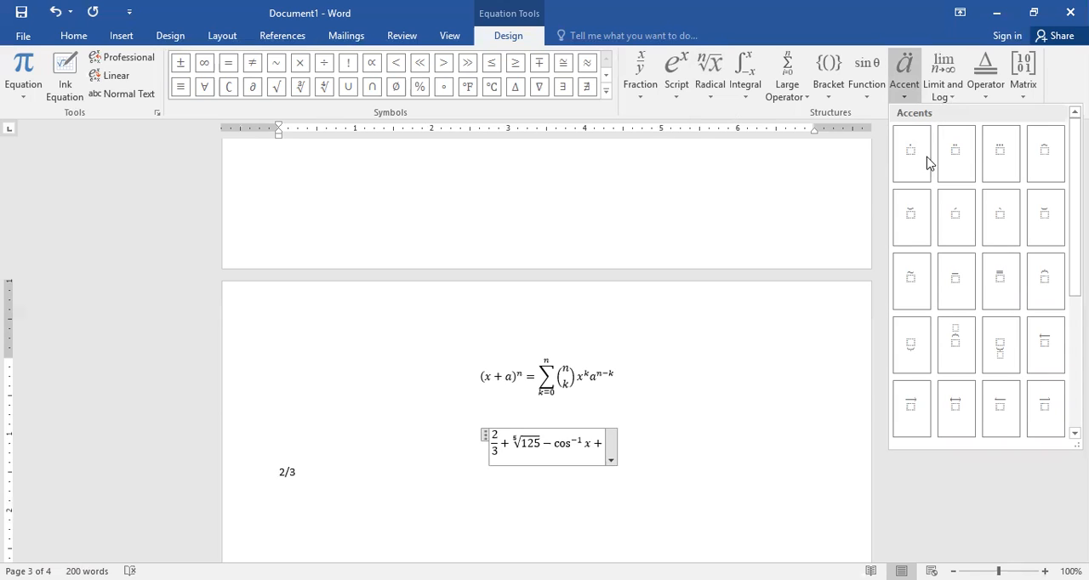